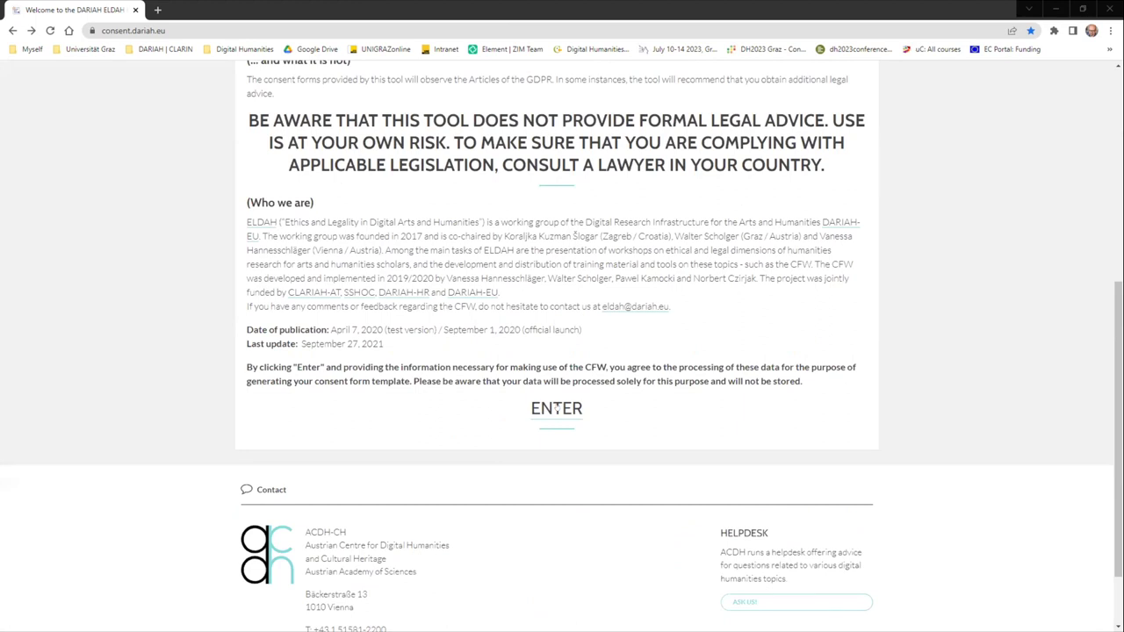
Step: Enter the wizard, pick 'Gather data from and/or about living people for research purposes', and continue
left_click(556, 408)
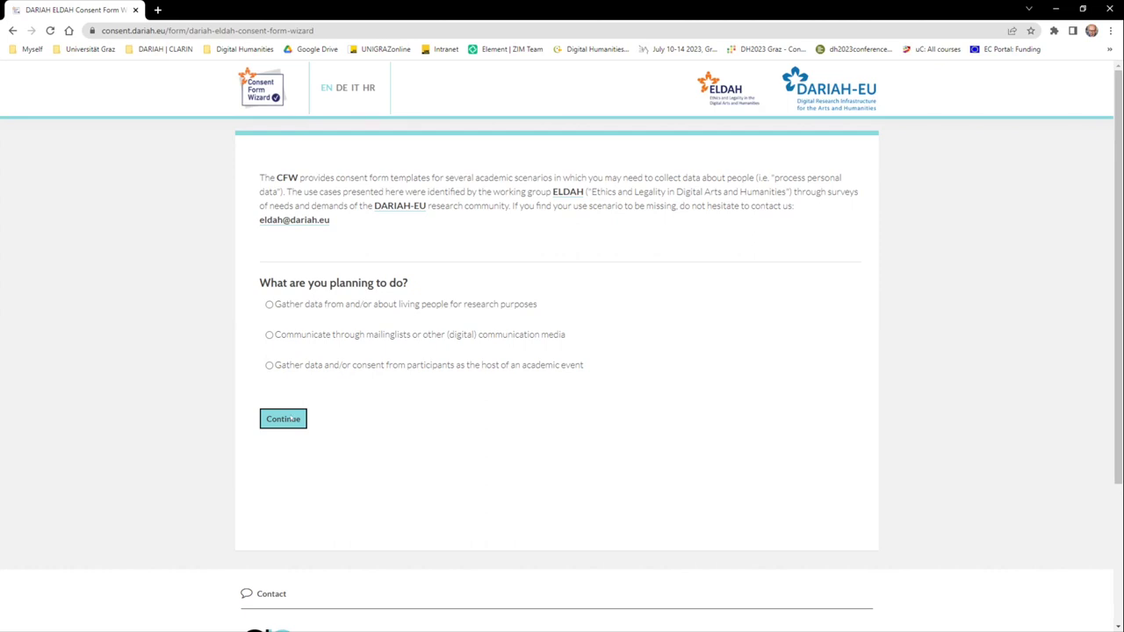
left_click(283, 418)
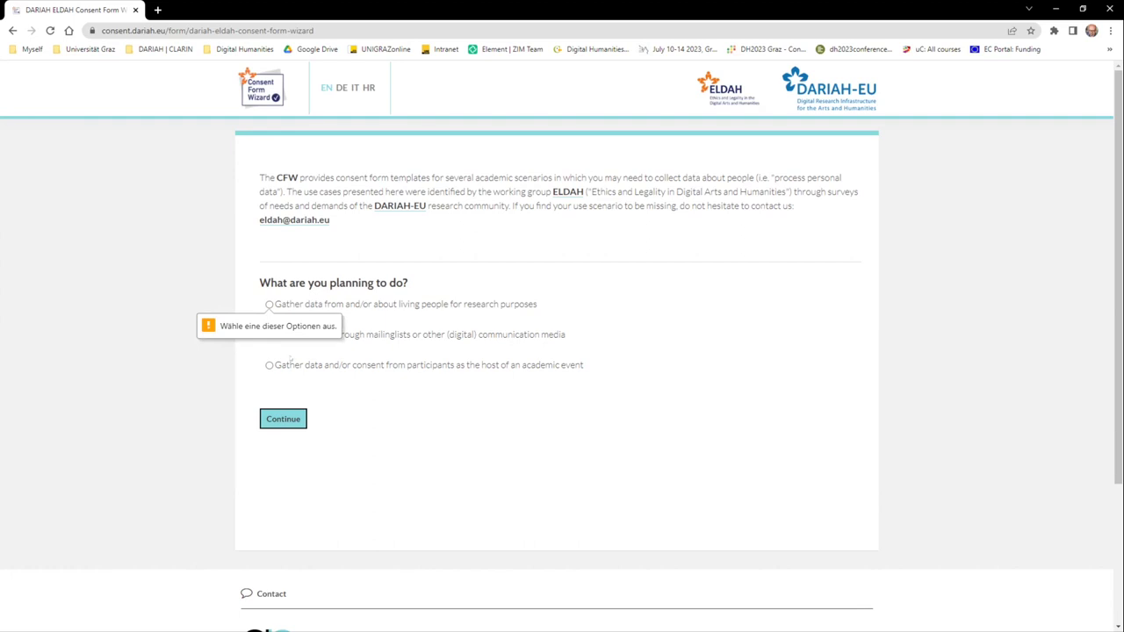
key("space")
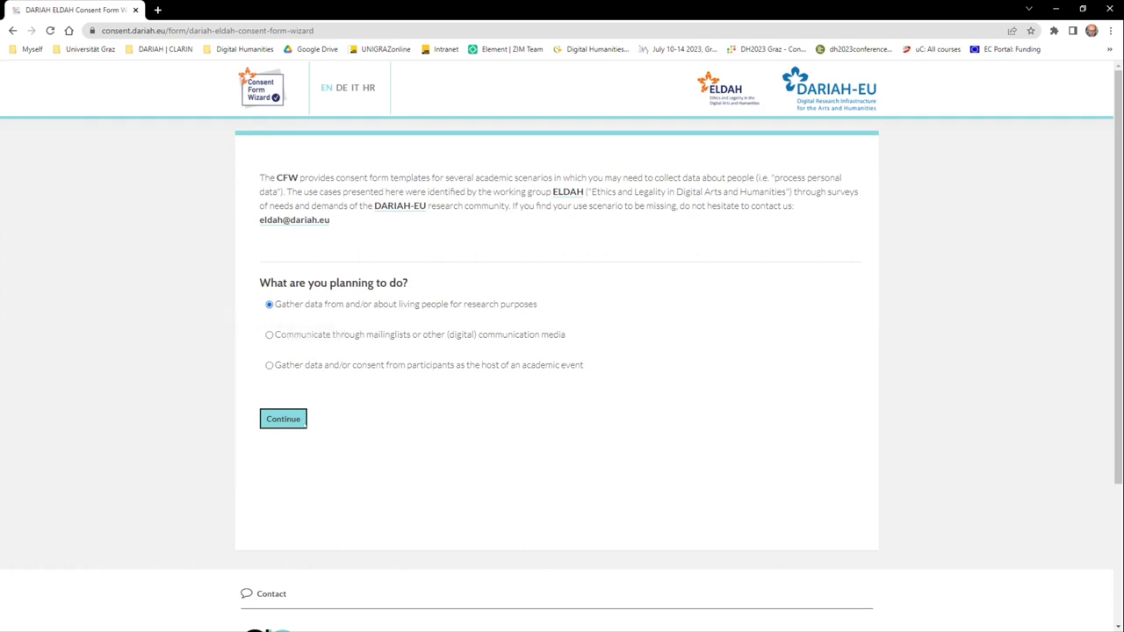
left_click(293, 420)
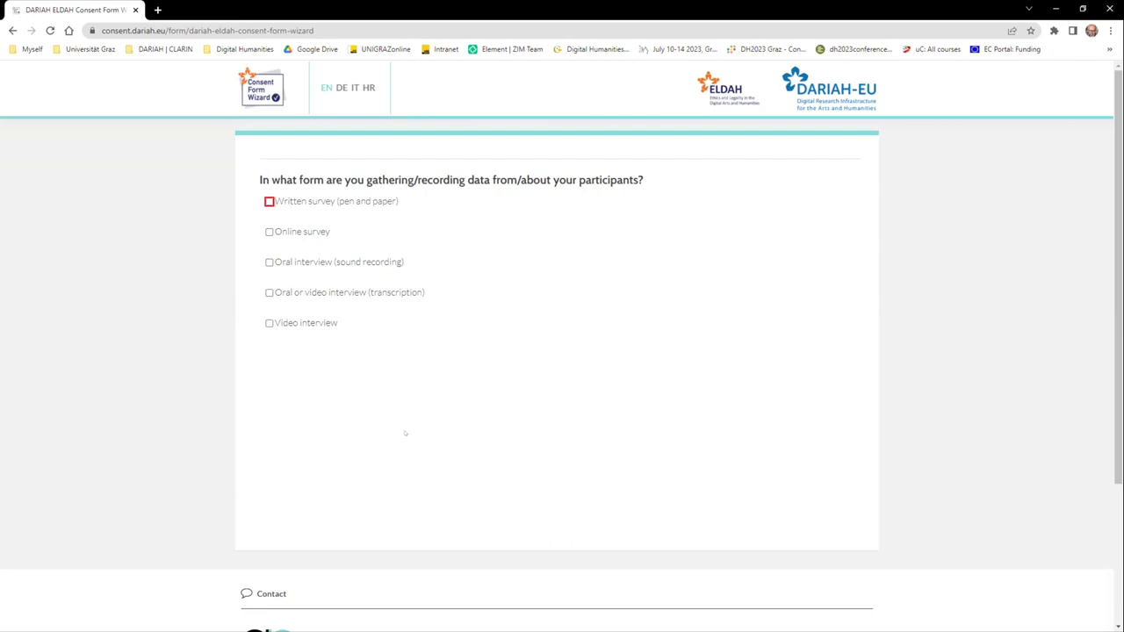
Step: Tick 'Oral interview (sound recording)' as the collection method and scroll down to the data categories
scroll(385, 439, "down", 1)
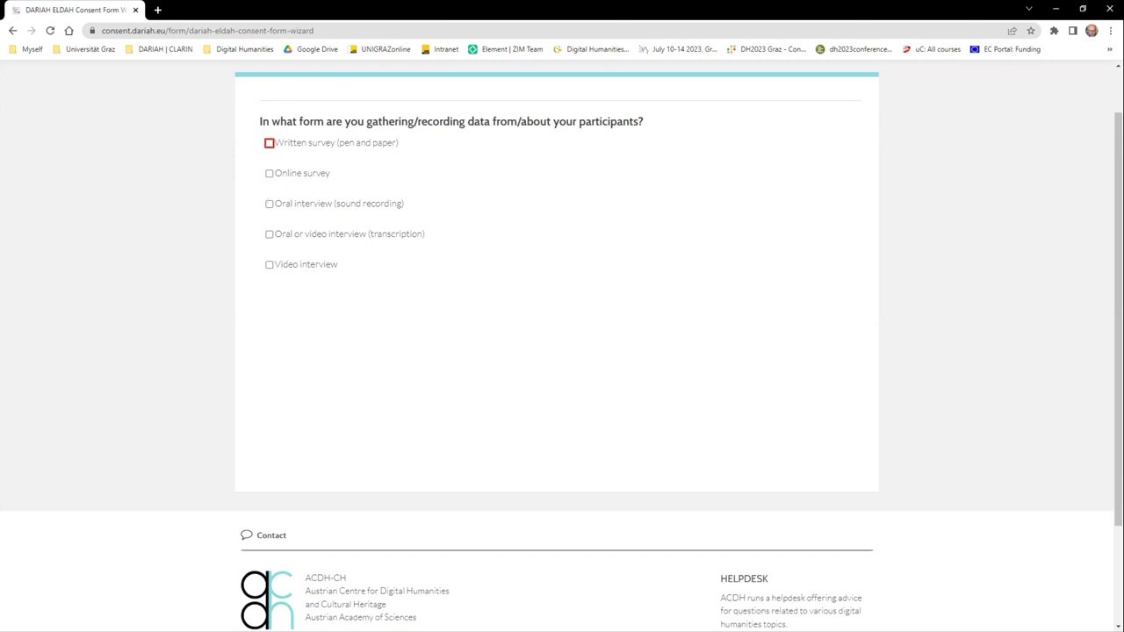
left_click(268, 203)
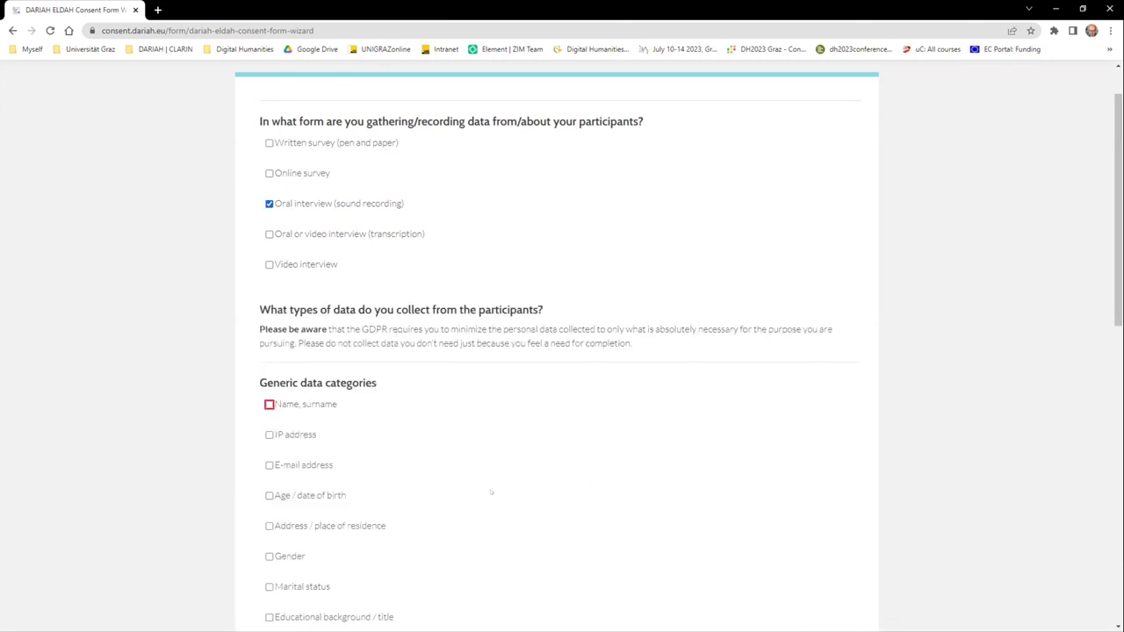
scroll(491, 491, "down", 1)
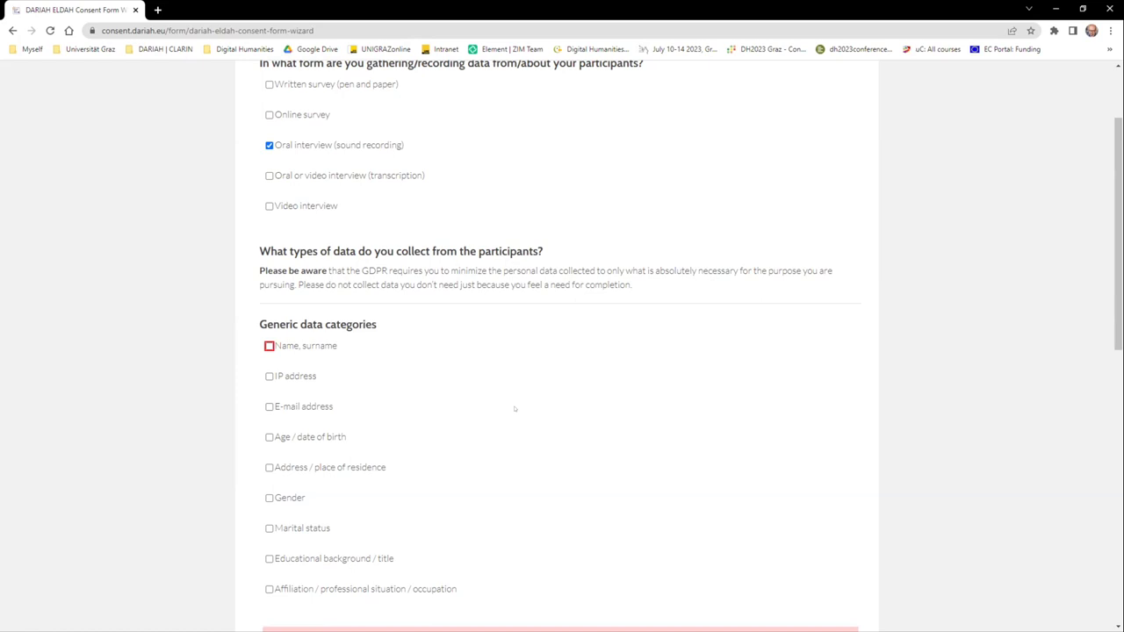
scroll(500, 405, "down", 2)
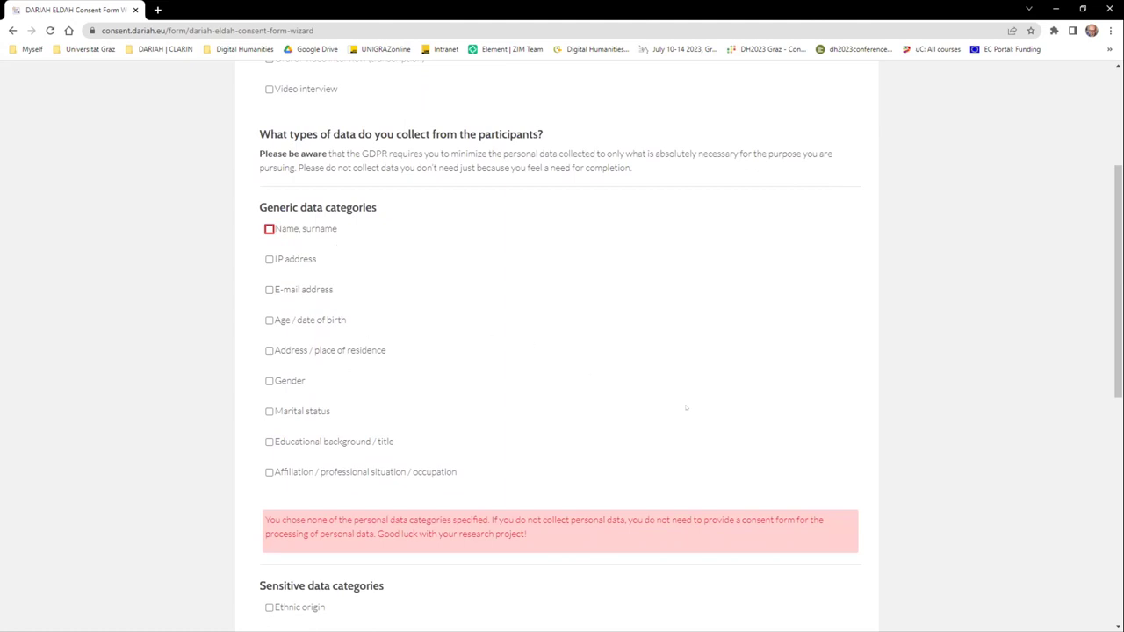
scroll(675, 482, "down", 1)
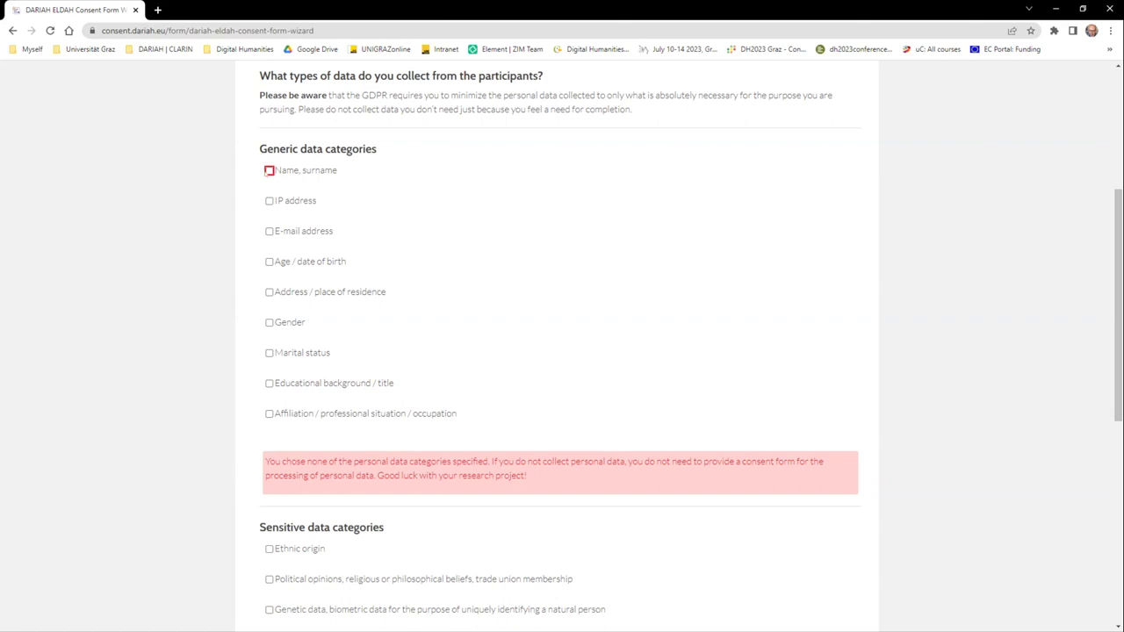
Step: Mark 'Name, surname' and 'E-mail address' as collected data
left_click(269, 170)
left_click(269, 231)
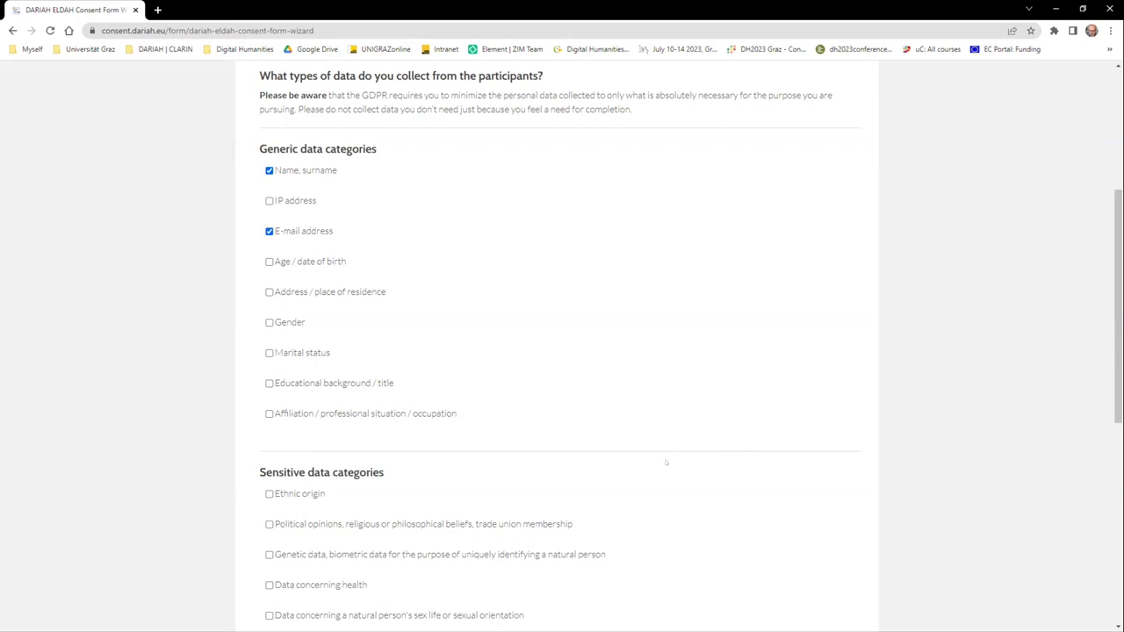
scroll(664, 462, "down", 3)
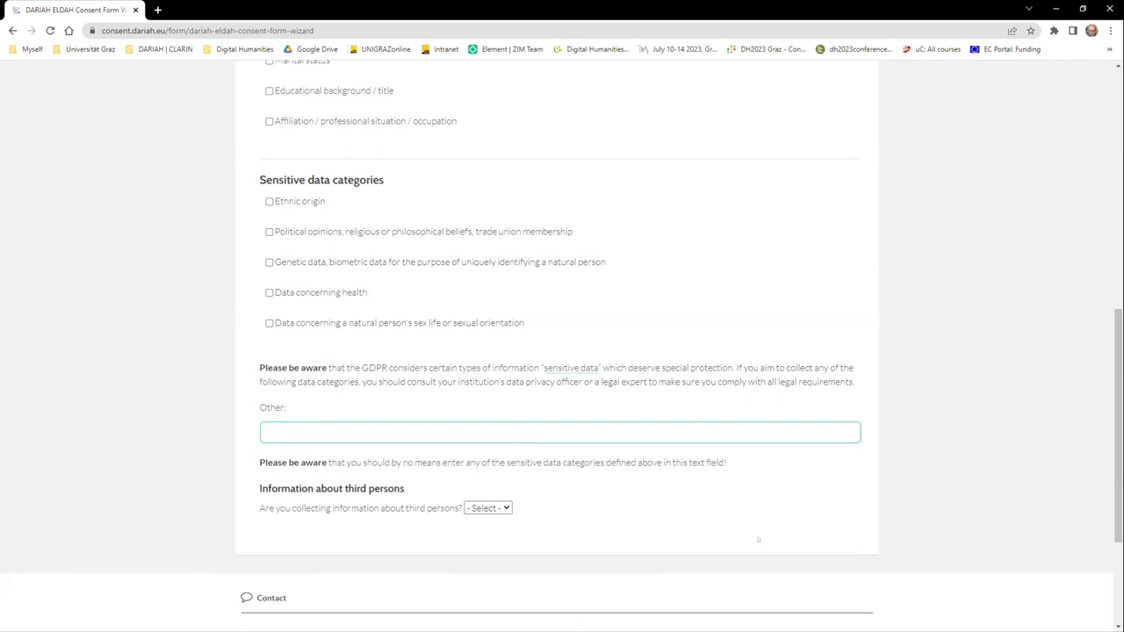
scroll(740, 536, "down", 1)
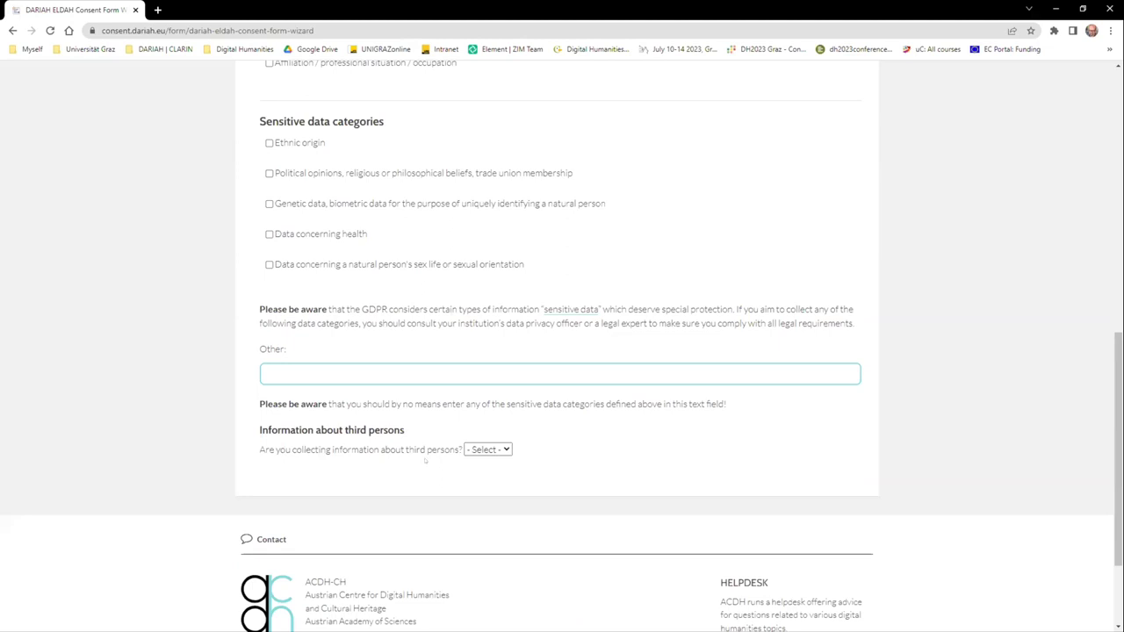
Step: Answer yes to collecting third-person data, to those persons being identifiable, and to them being alive
left_click(487, 449)
left_click(490, 474)
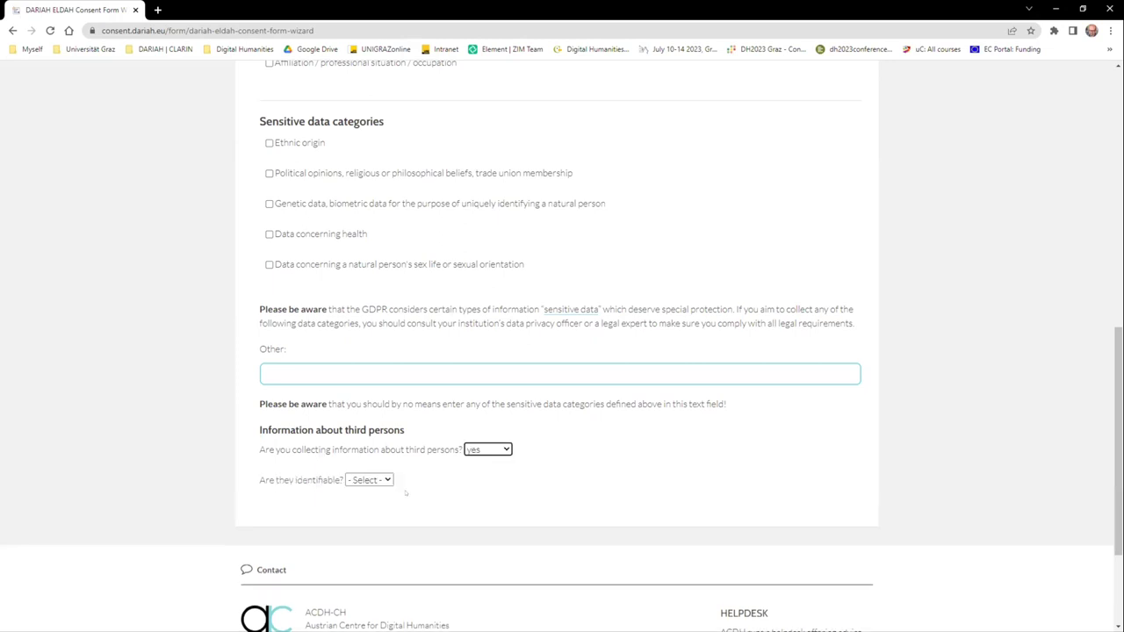
left_click(384, 481)
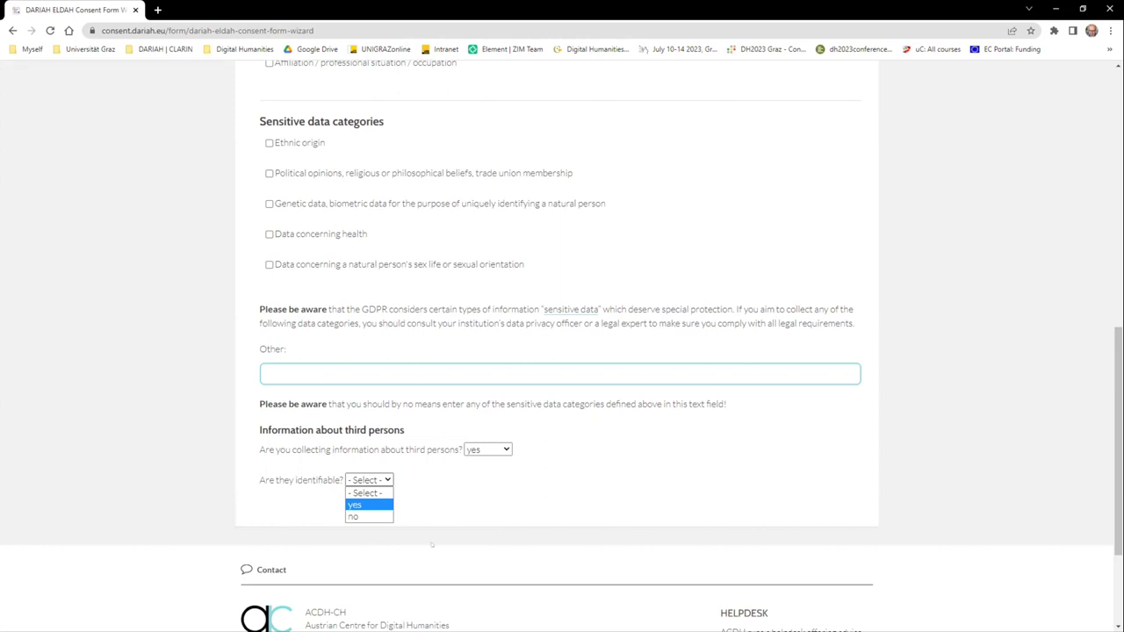
left_click(368, 506)
left_click(358, 510)
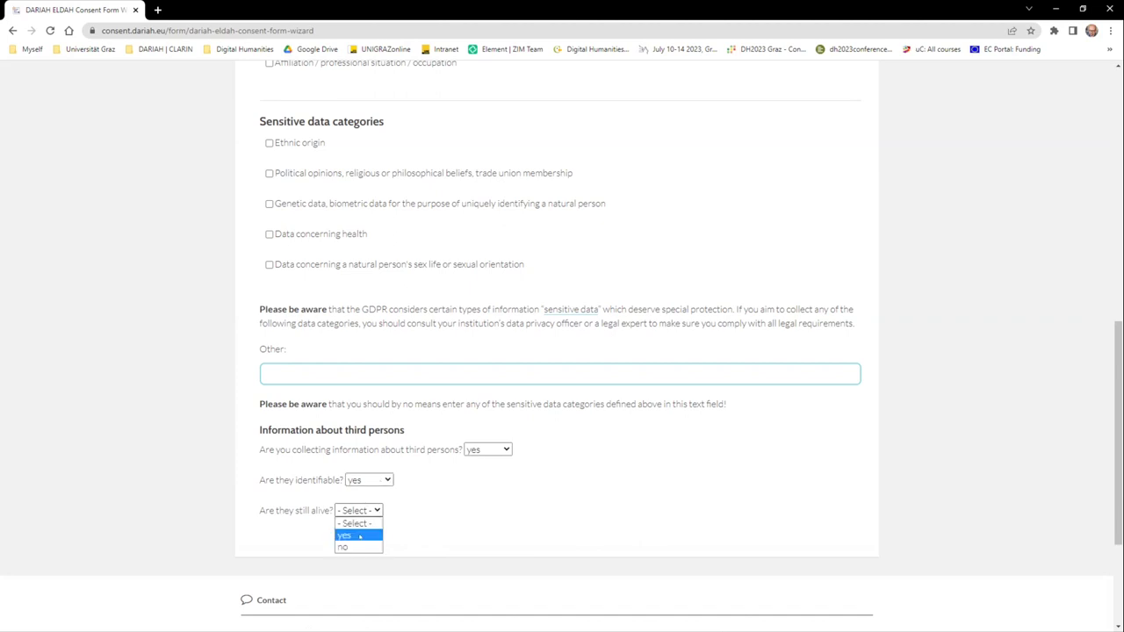
left_click(359, 535)
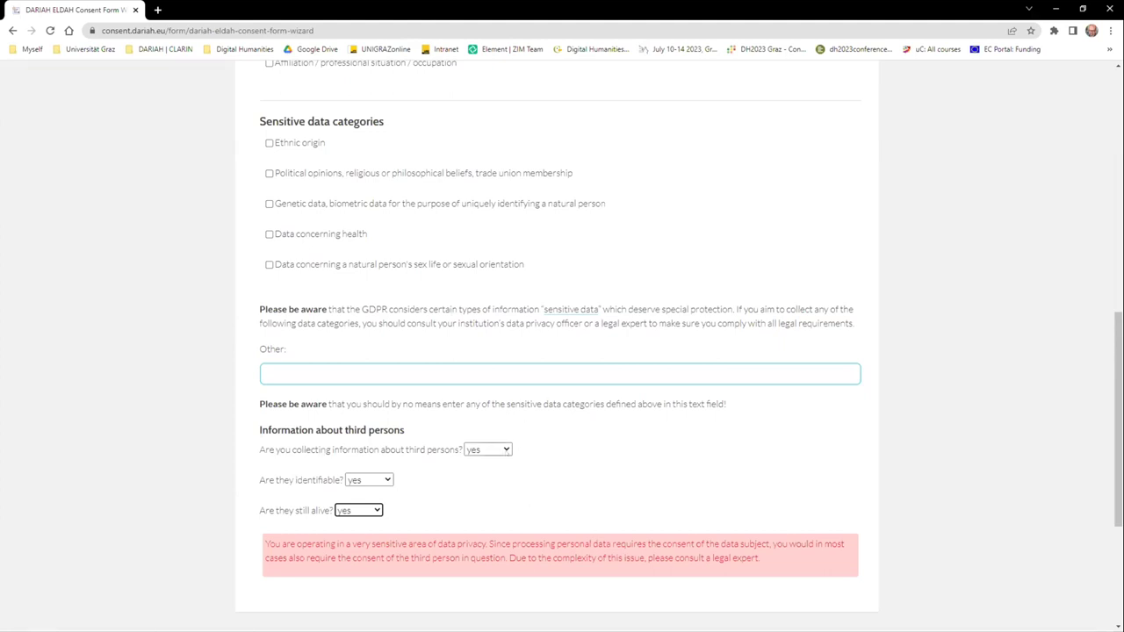
Step: Change the third-persons answer to no and set the purpose of data processing to research
left_click(487, 449)
key("Return")
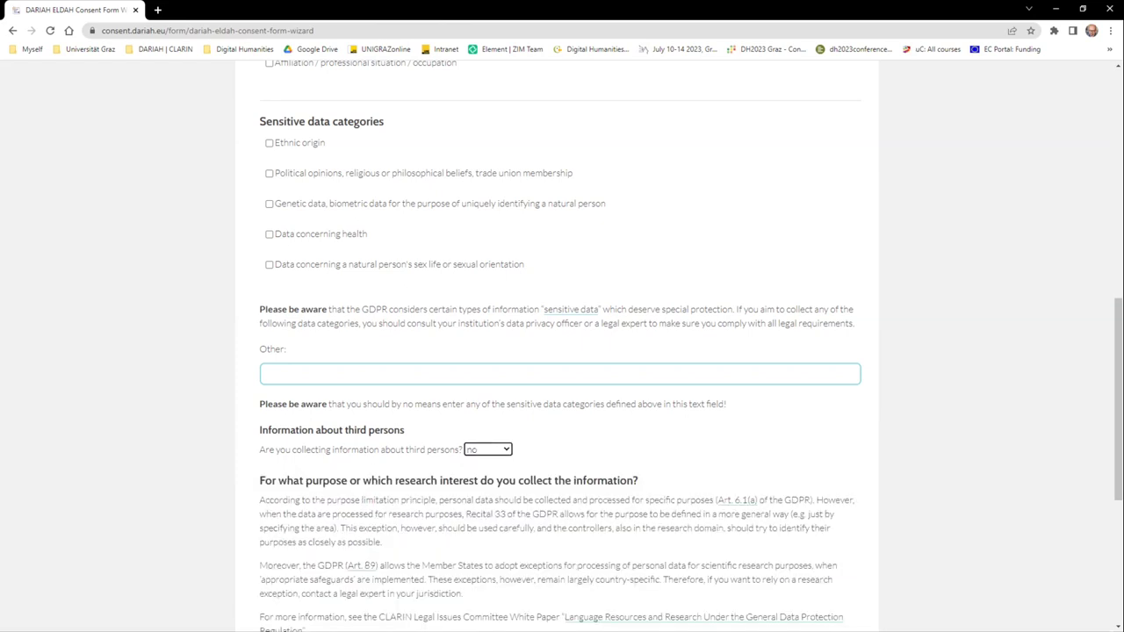
scroll(668, 604, "down", 2)
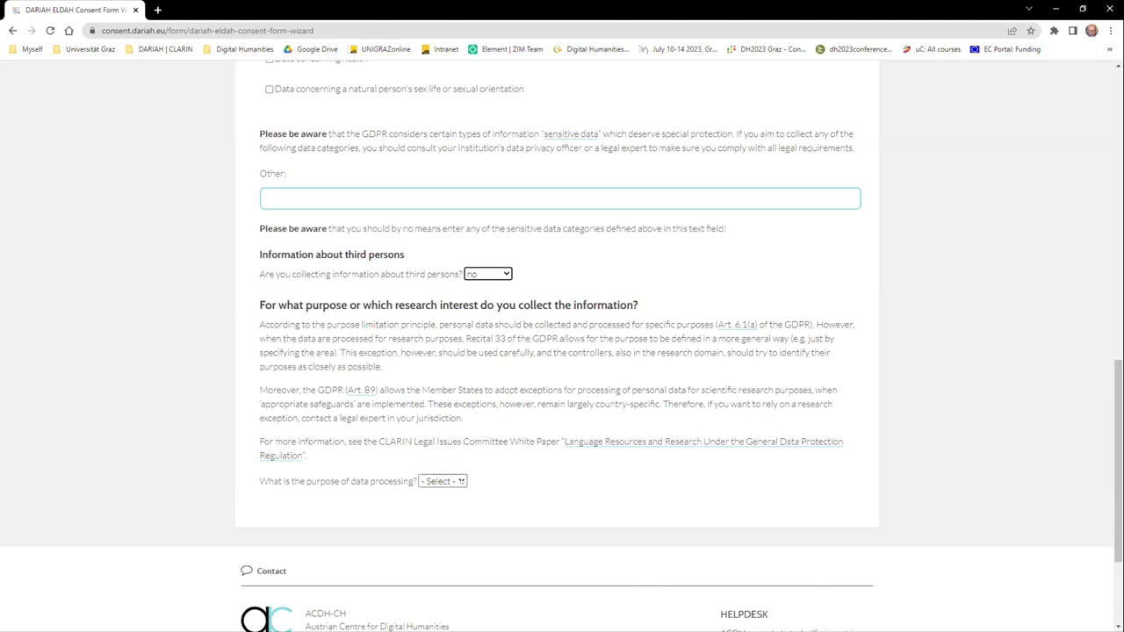
left_click(460, 481)
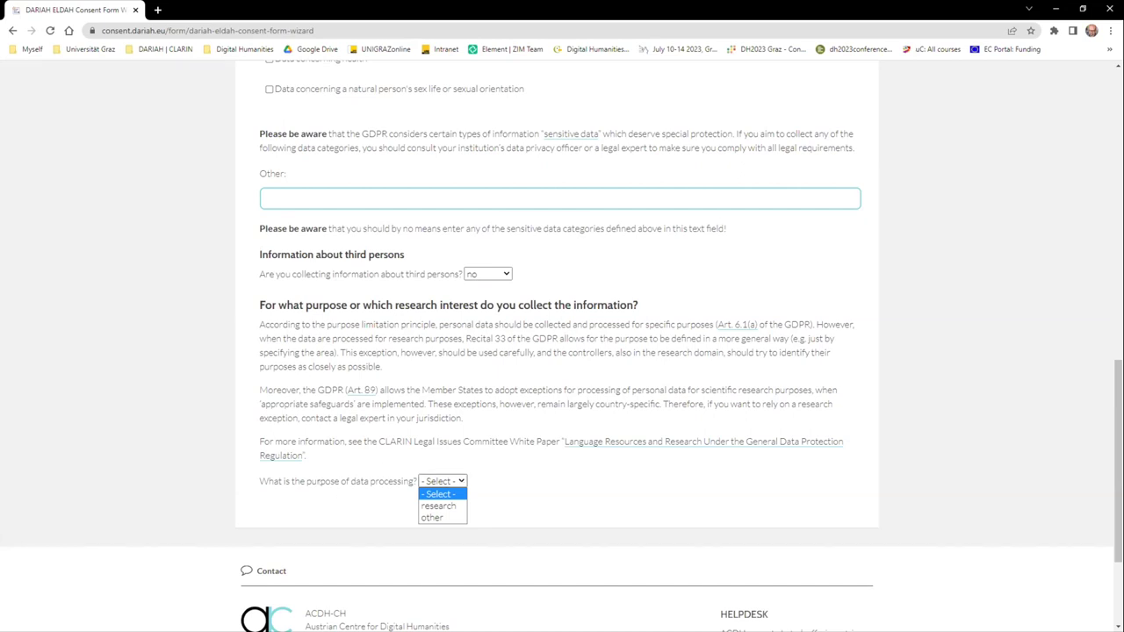
left_click(453, 481)
left_click(450, 481)
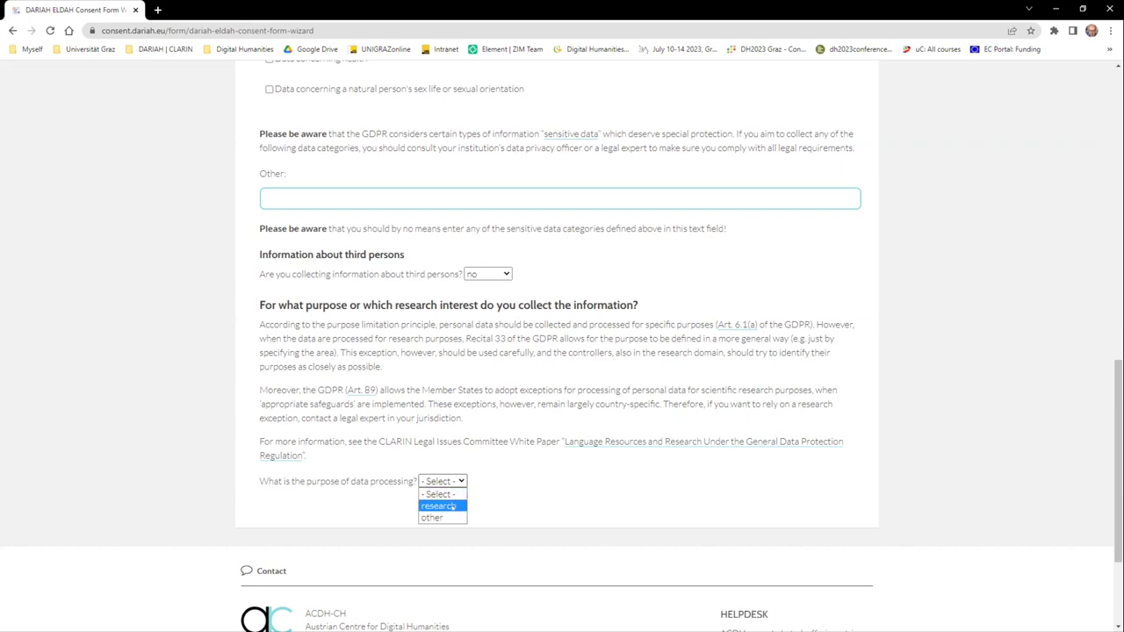
left_click(450, 506)
scroll(390, 295, "down", 3)
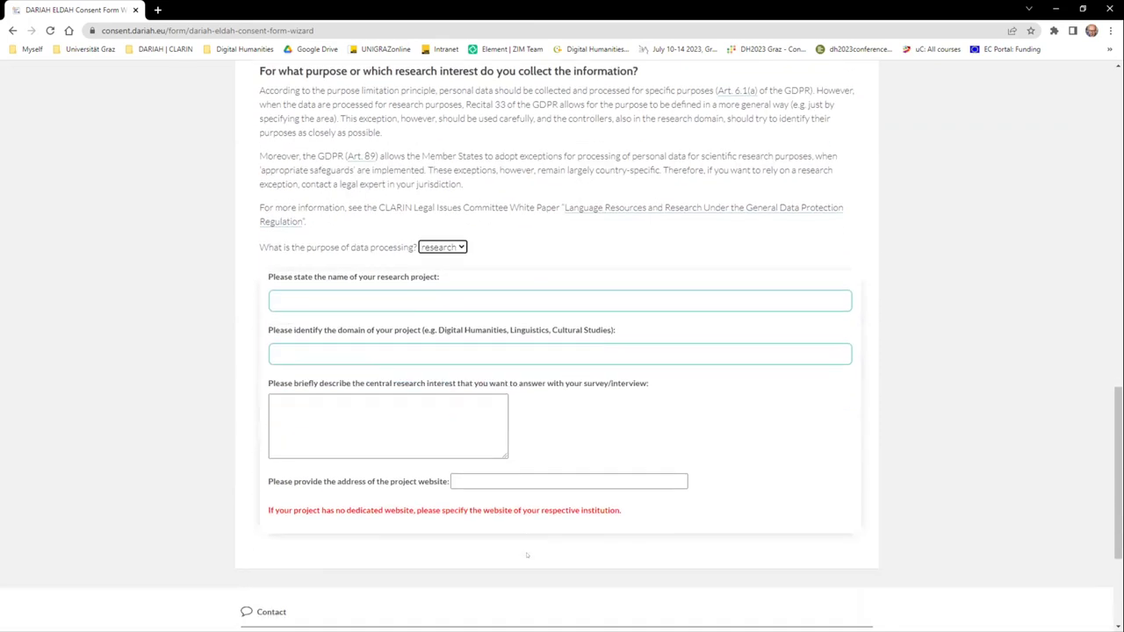
Step: Enter 'Test' as the project name, project domain and central research interest
left_click(393, 299)
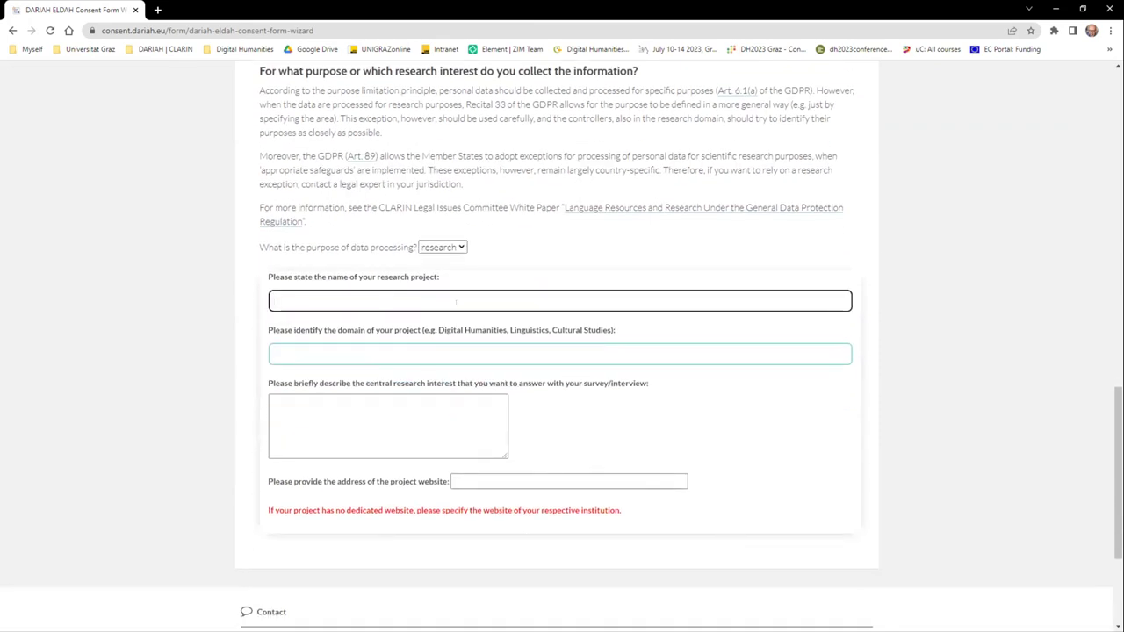
type("Test")
key("Tab")
type("Test")
left_click(371, 406)
type("Test")
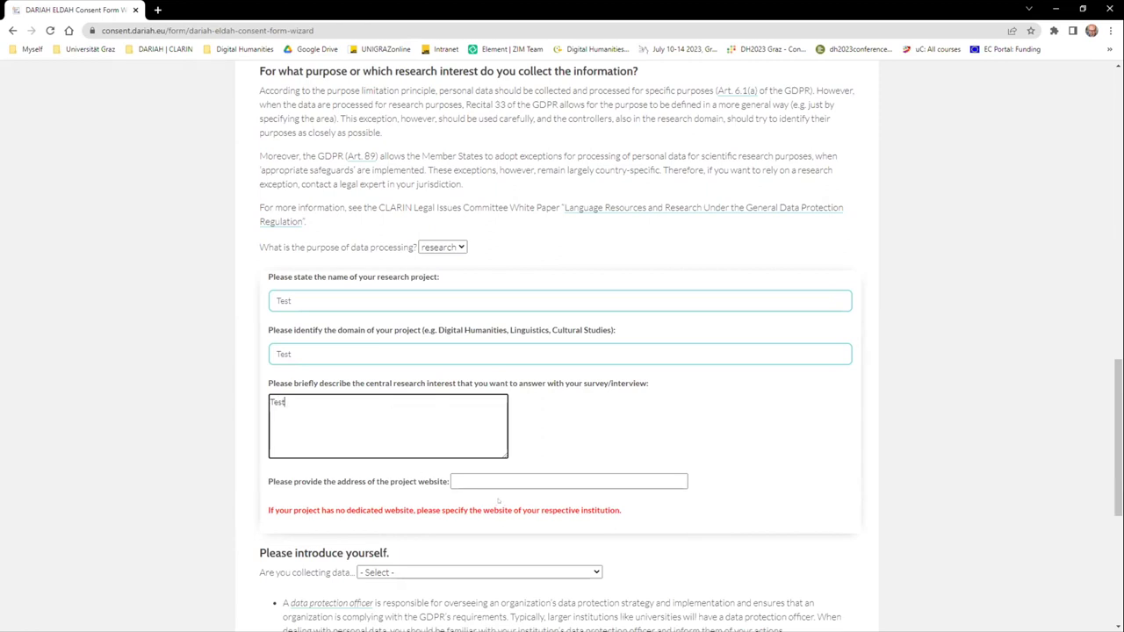
scroll(497, 503, "down", 2)
left_click(483, 362)
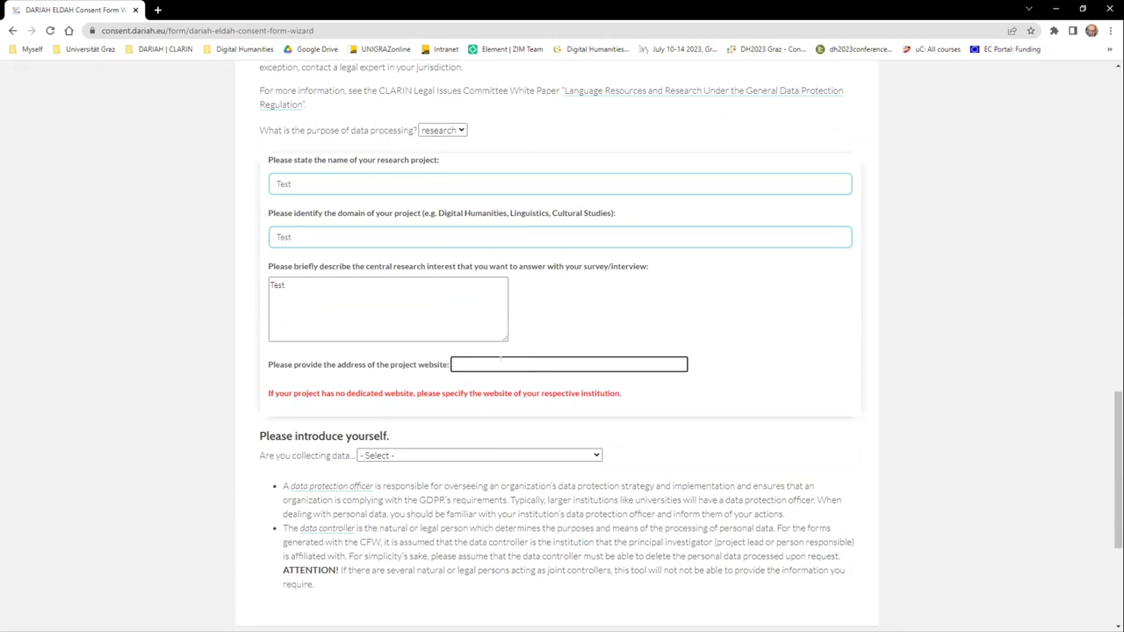
type("https://www.uni-graz.at")
scroll(392, 449, "down", 2)
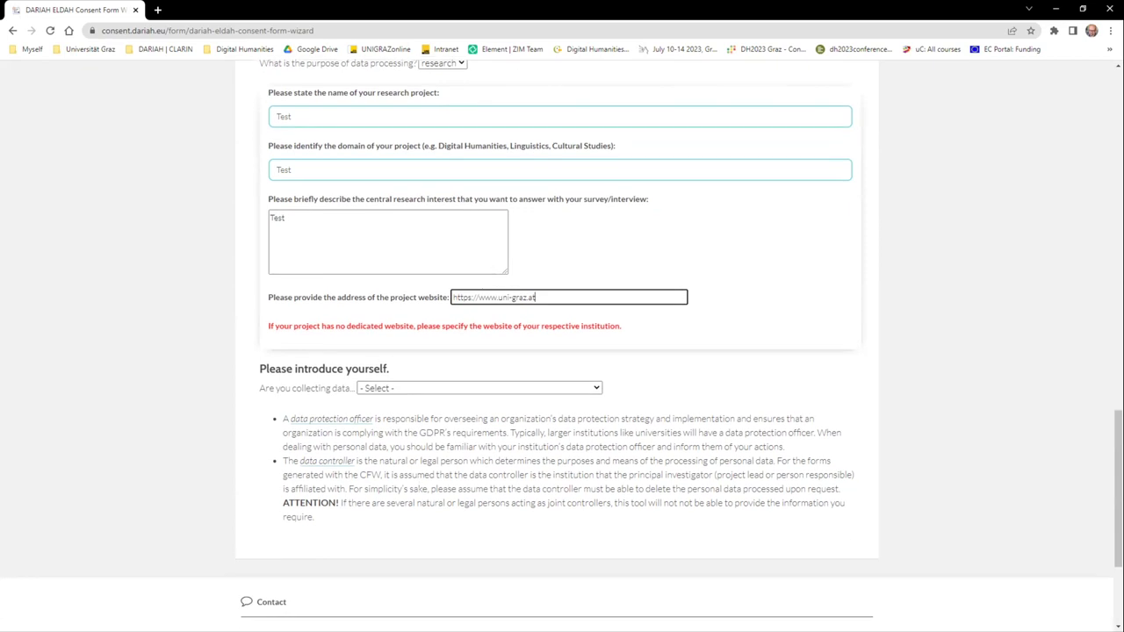
left_click(394, 280)
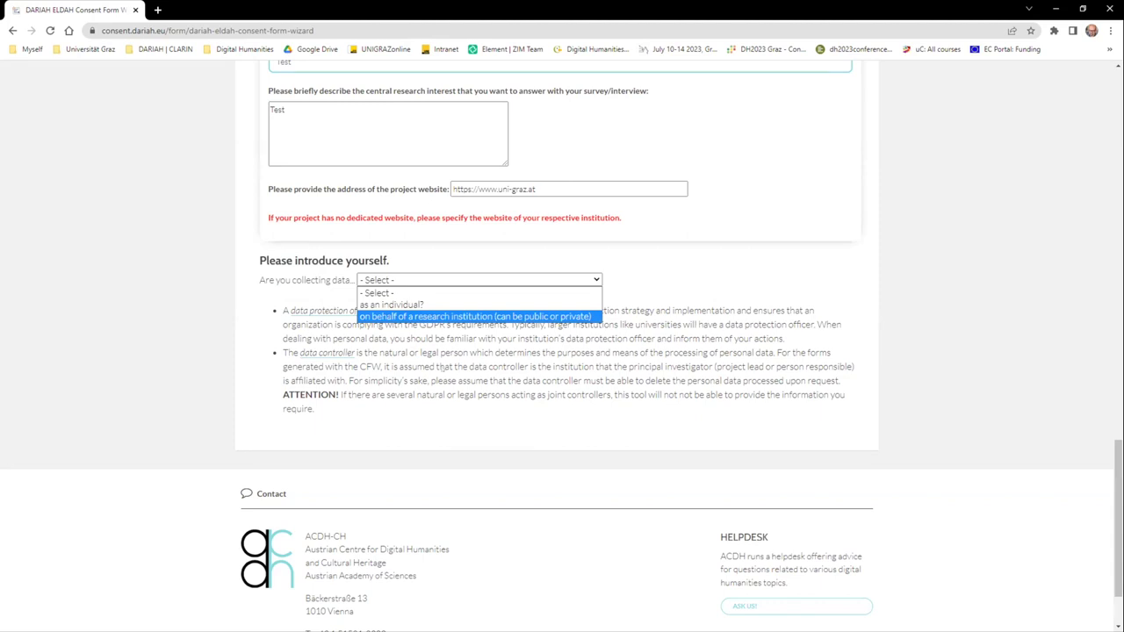
Step: Choose collection on behalf of a research institution, with name and institution 'Test'
left_click(474, 316)
left_click(305, 267)
type("Test")
left_click(338, 323)
type("Test")
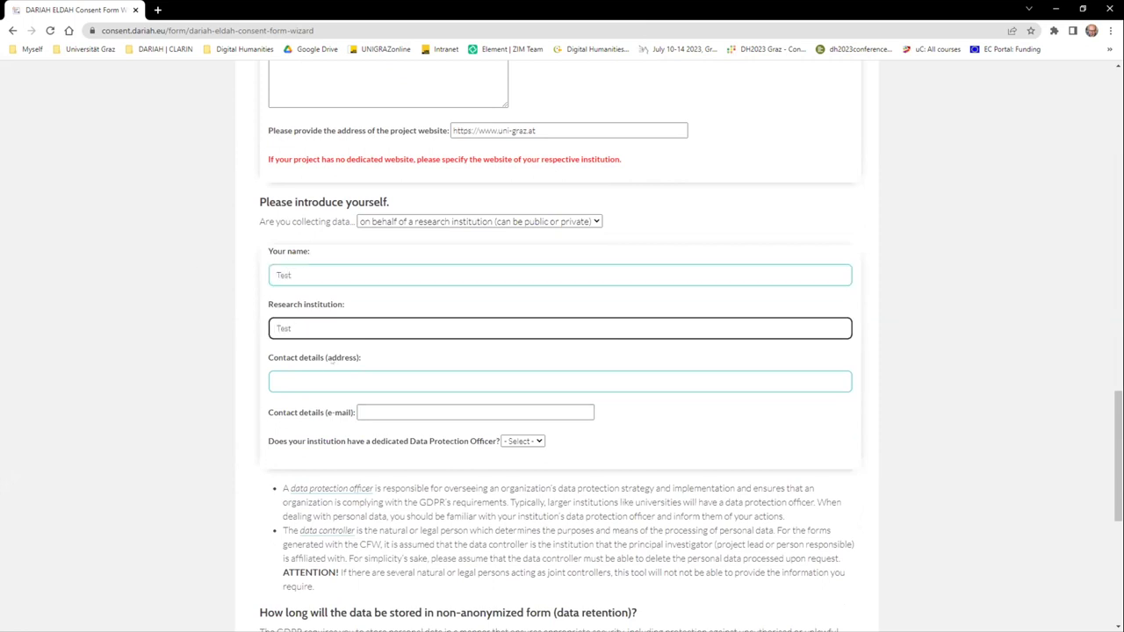
Step: Enter the contact e-mail address, fix its domain typo, and paste it into the contact e-mail field
left_click(321, 378)
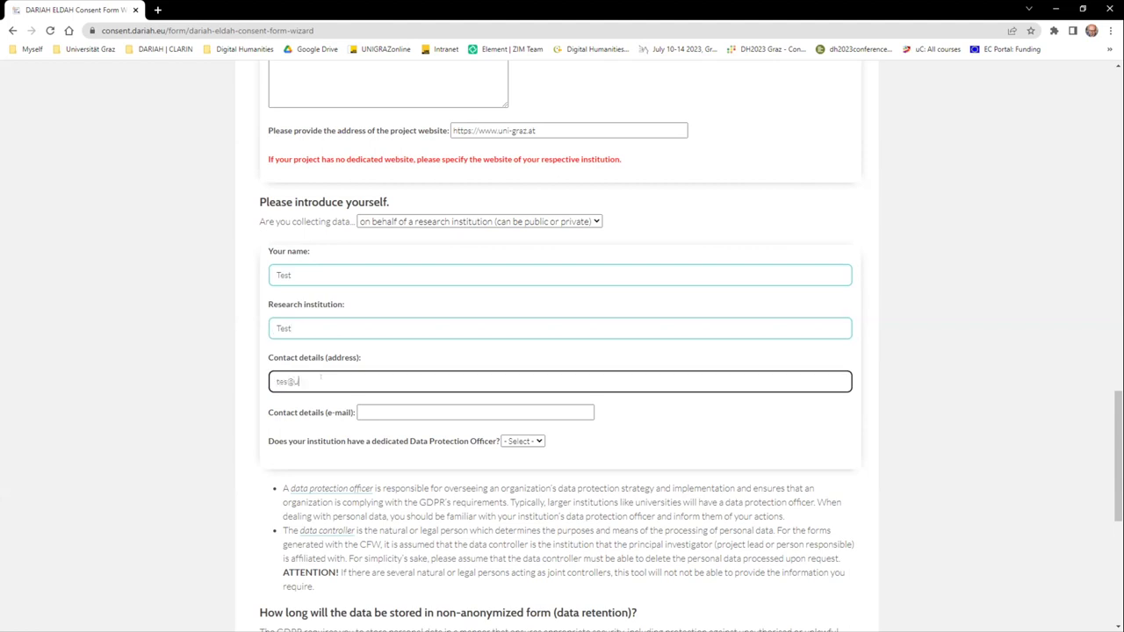
left_click(302, 381)
type("i")
left_click_drag(331, 381, 271, 381)
key("ctrl+c")
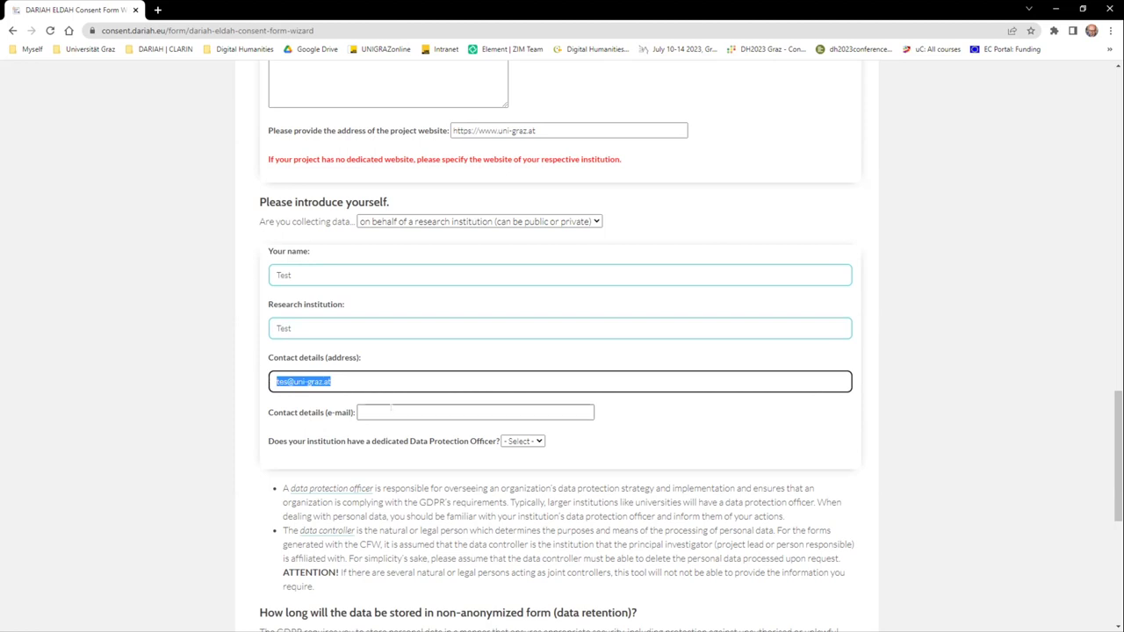
left_click(391, 409)
key("ctrl+v")
Step: Answer no to having a Data Protection Officer
left_click(522, 441)
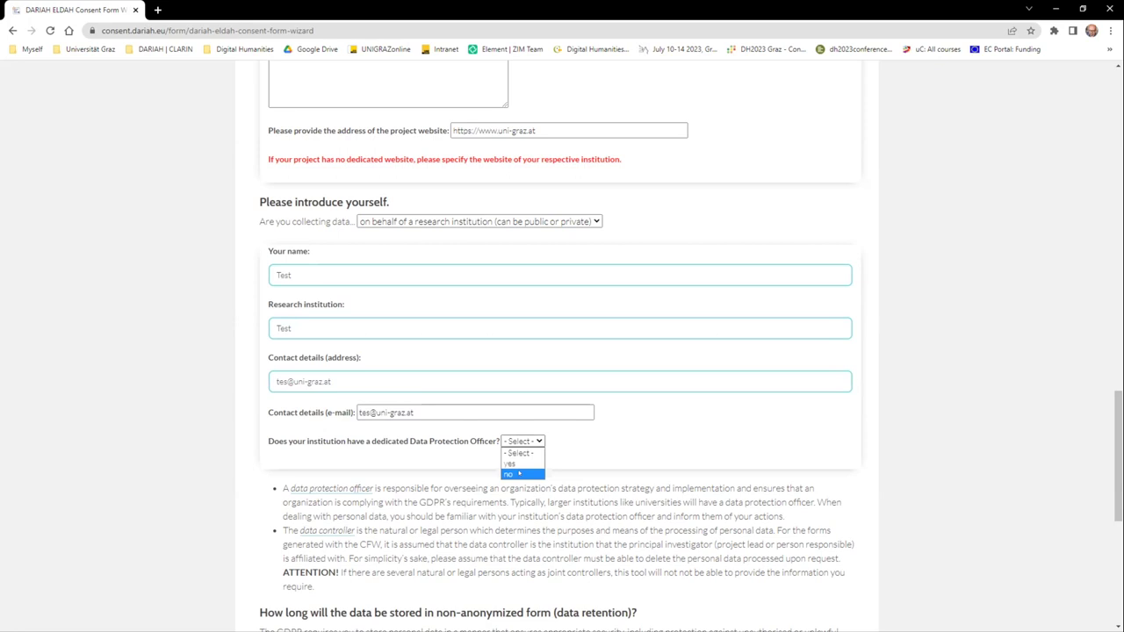
left_click(509, 475)
scroll(491, 482, "down", 3)
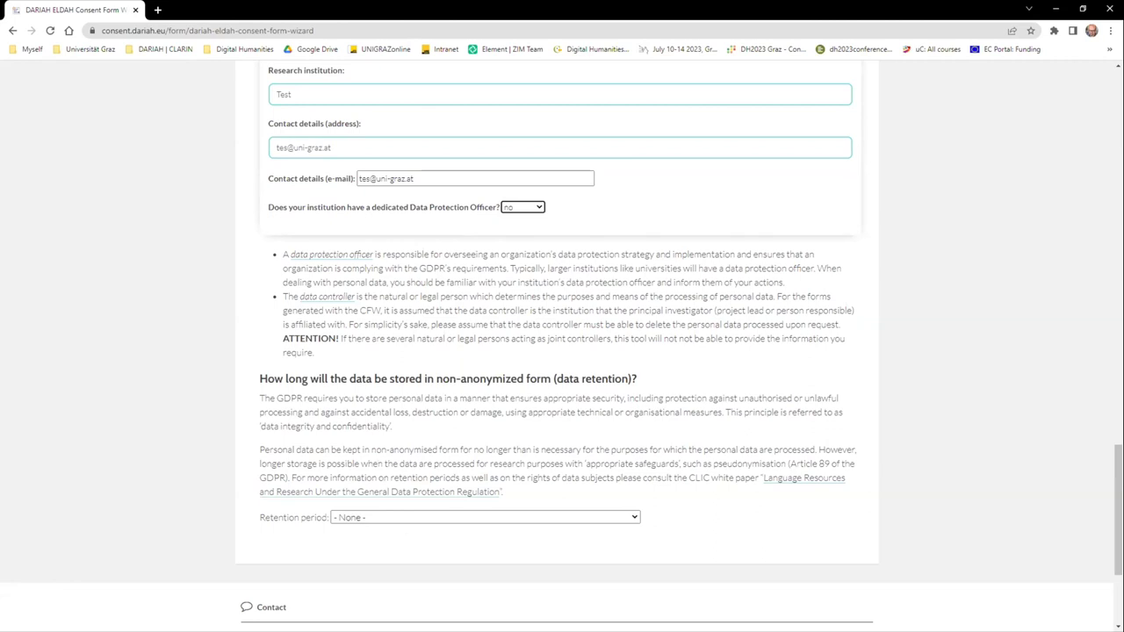
Step: Set the retention period to as long as necessary for the research purposes
scroll(368, 488, "down", 1)
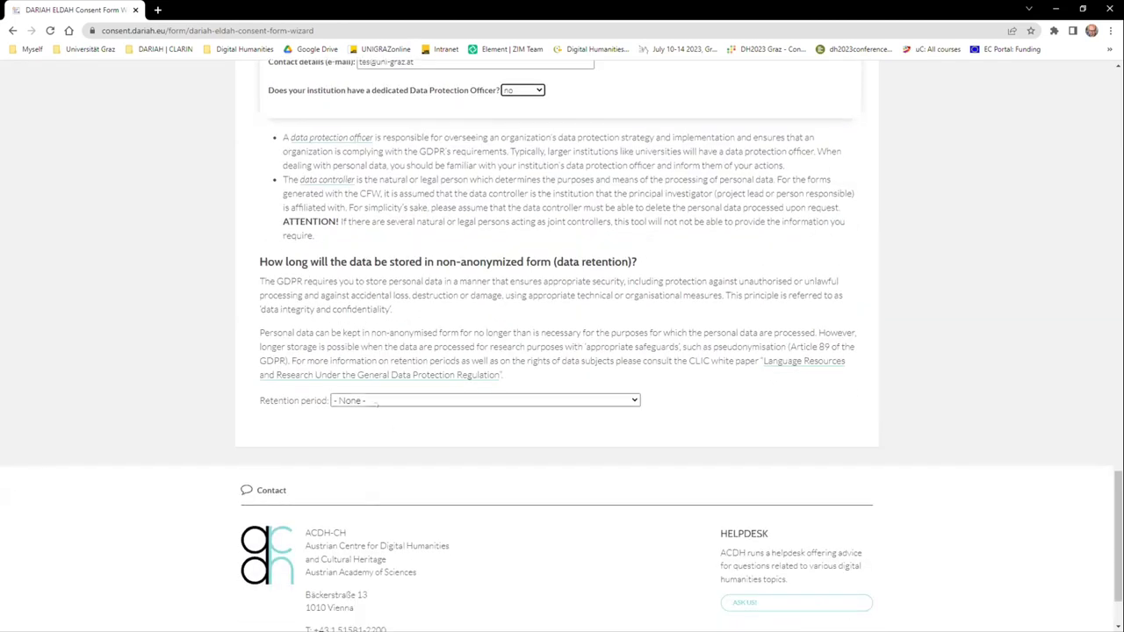
left_click(377, 403)
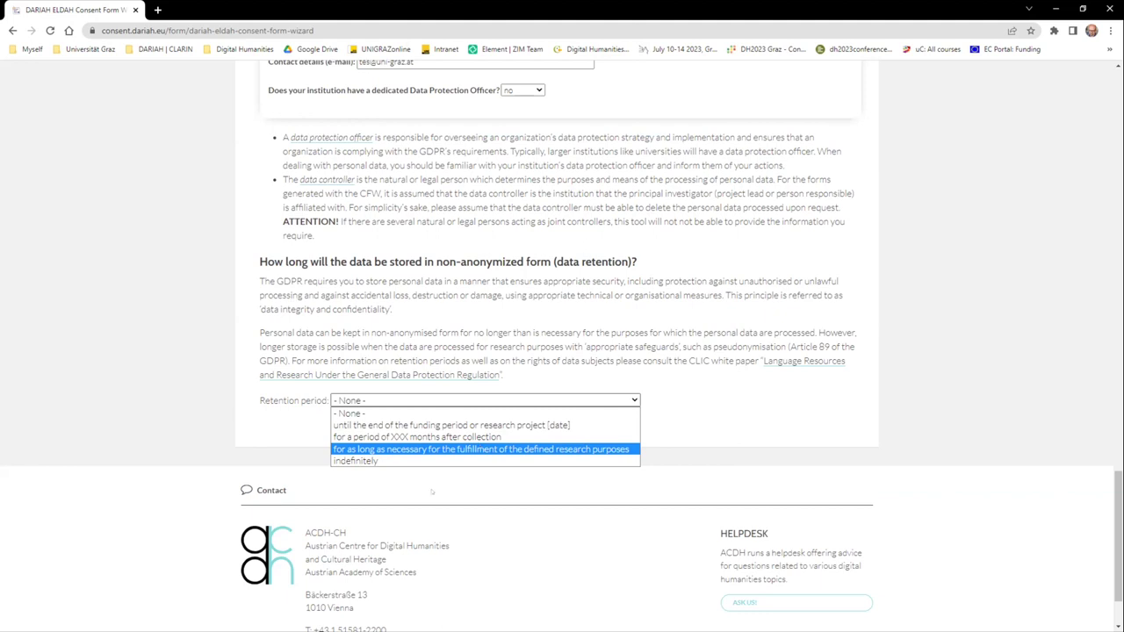
left_click(479, 449)
Step: Set 'Will you share the data?' to no, after briefly switching it to yes
left_click(378, 450)
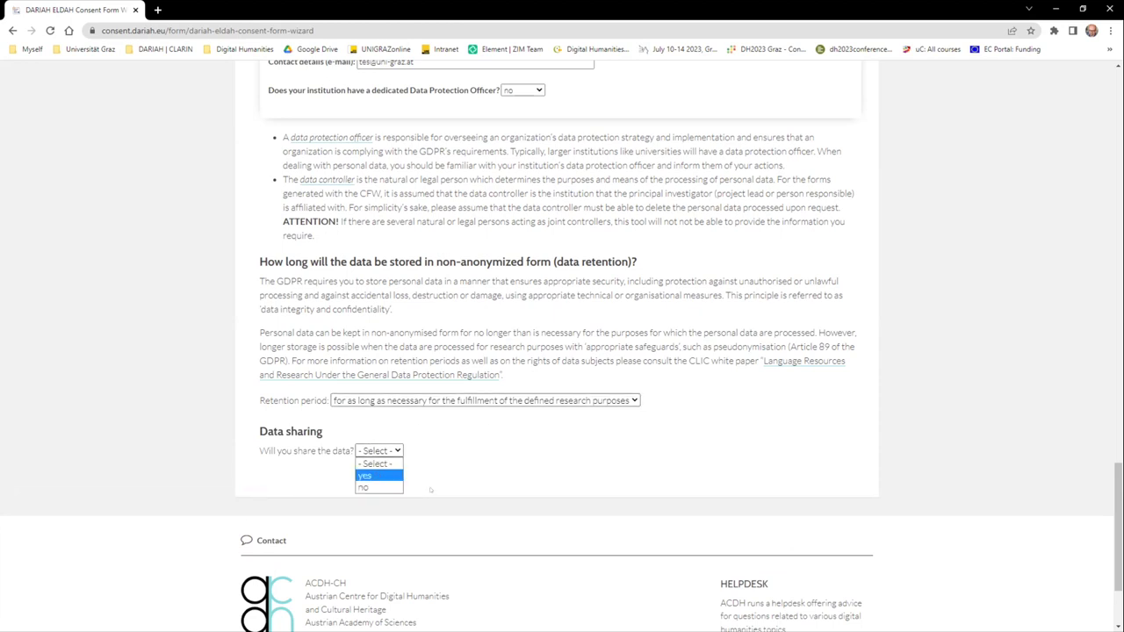
left_click(376, 488)
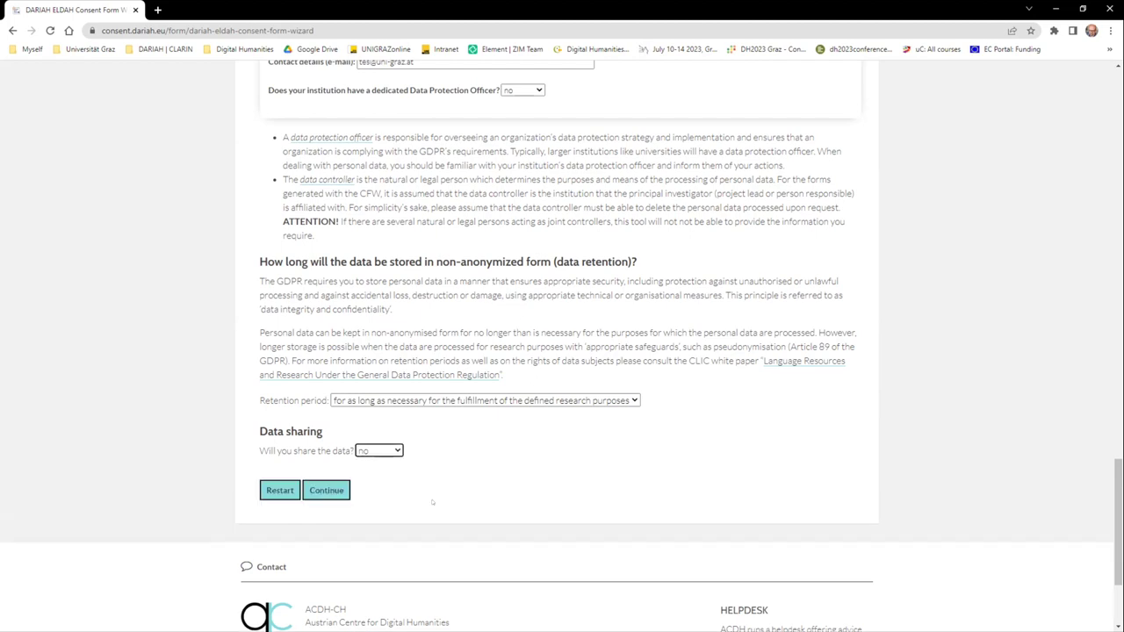
left_click(379, 450)
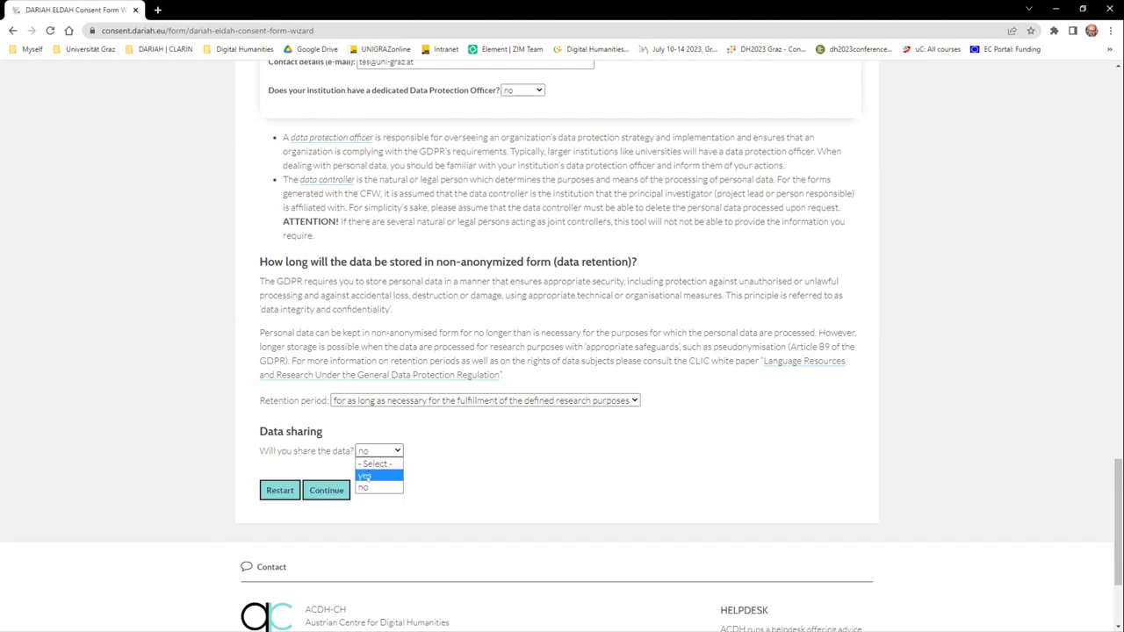
key("Return")
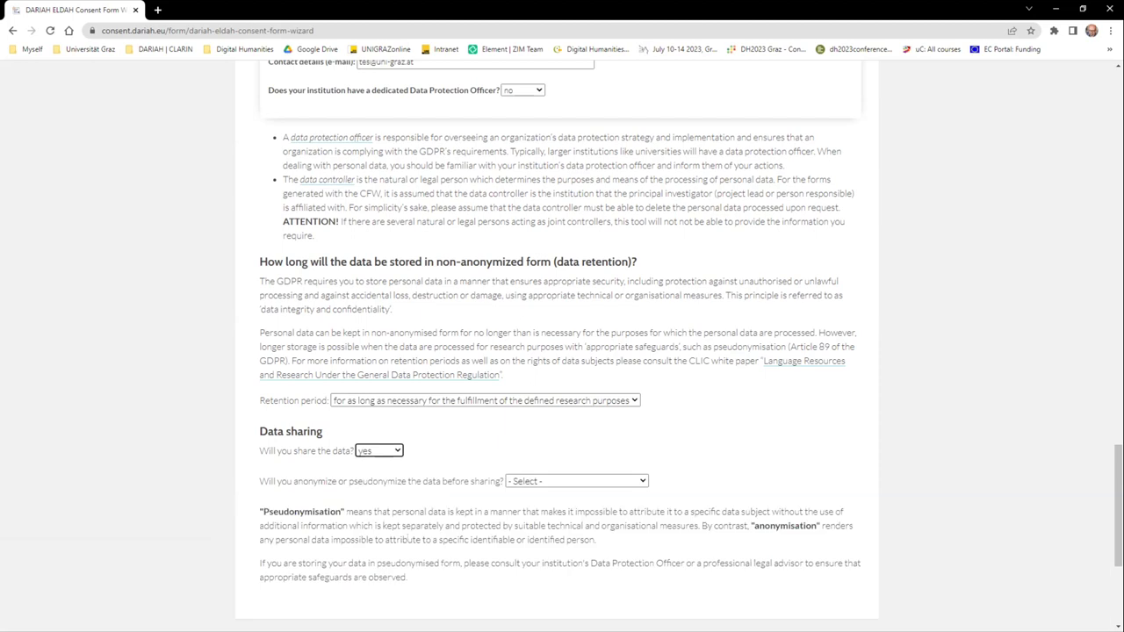
scroll(378, 325, "down", 2)
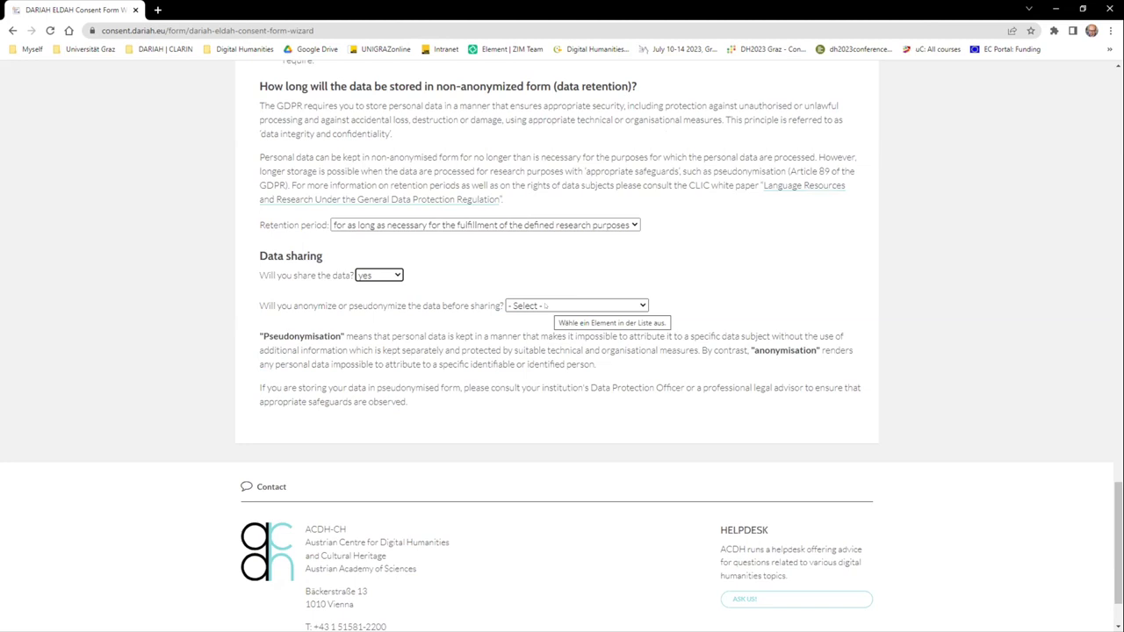
left_click(378, 275)
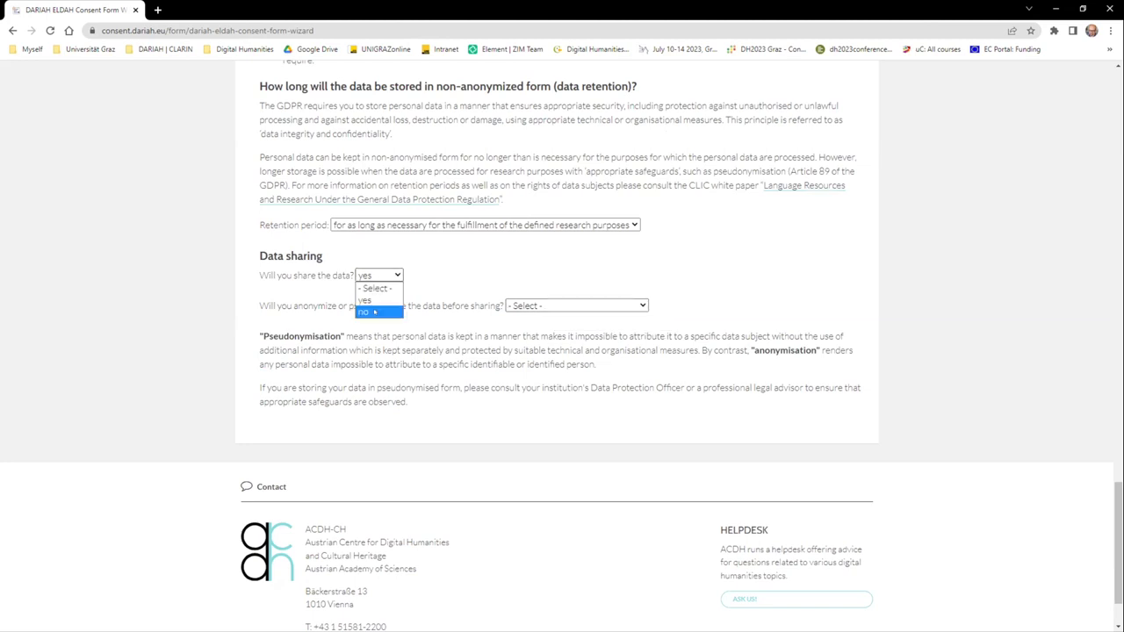
left_click(374, 313)
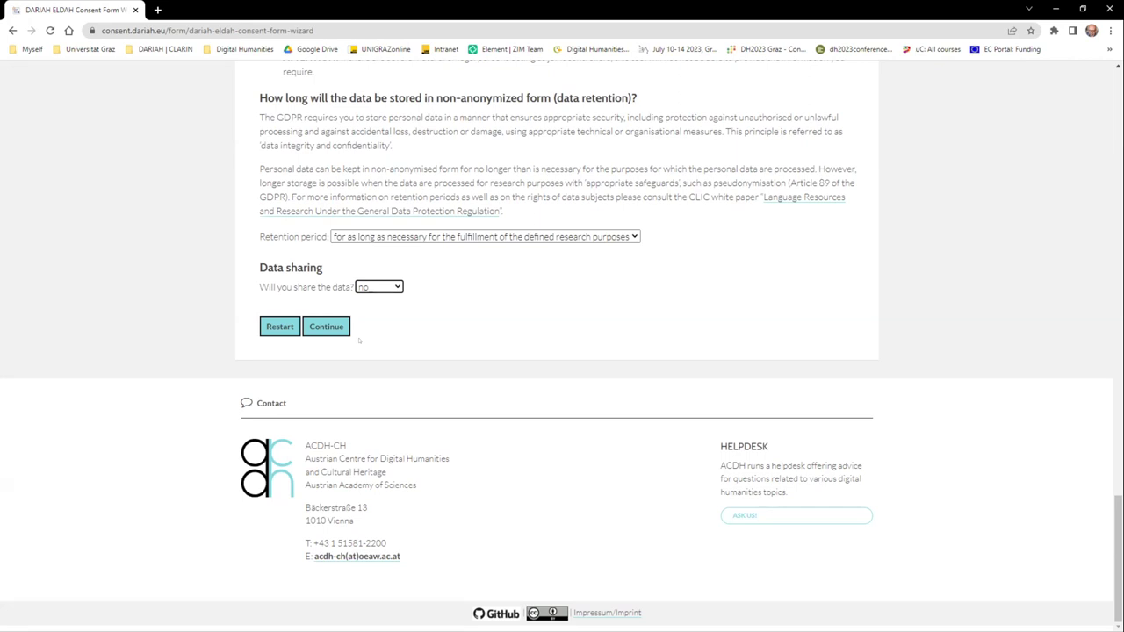
Step: Continue to the review page, finish, and scroll through the generated consent form
left_click(327, 326)
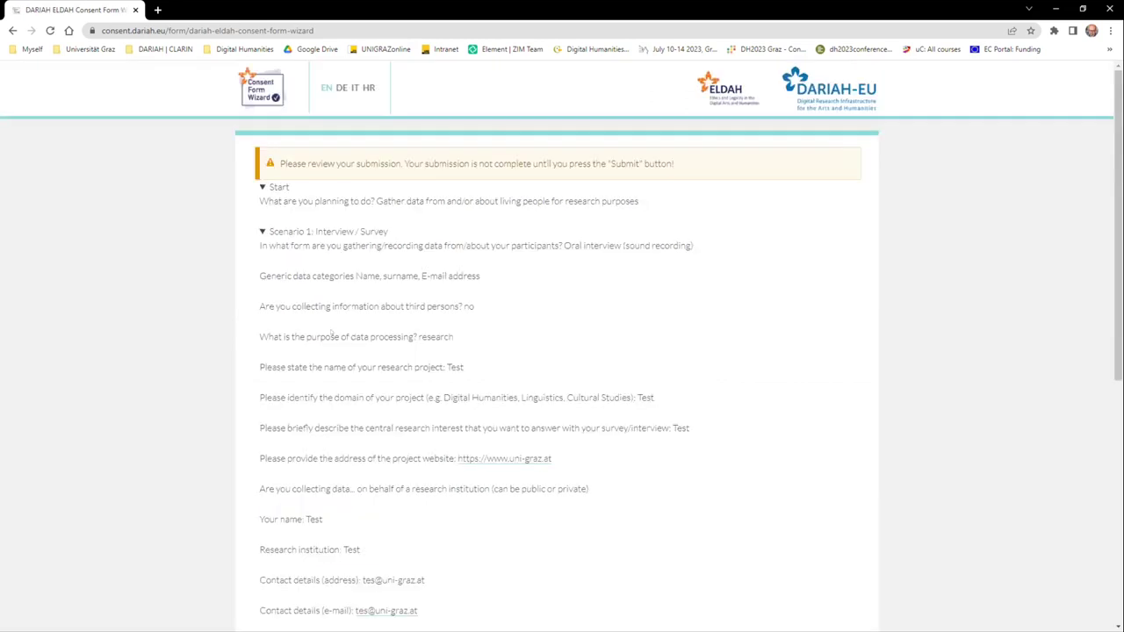
scroll(406, 365, "down", 3)
left_click(320, 480)
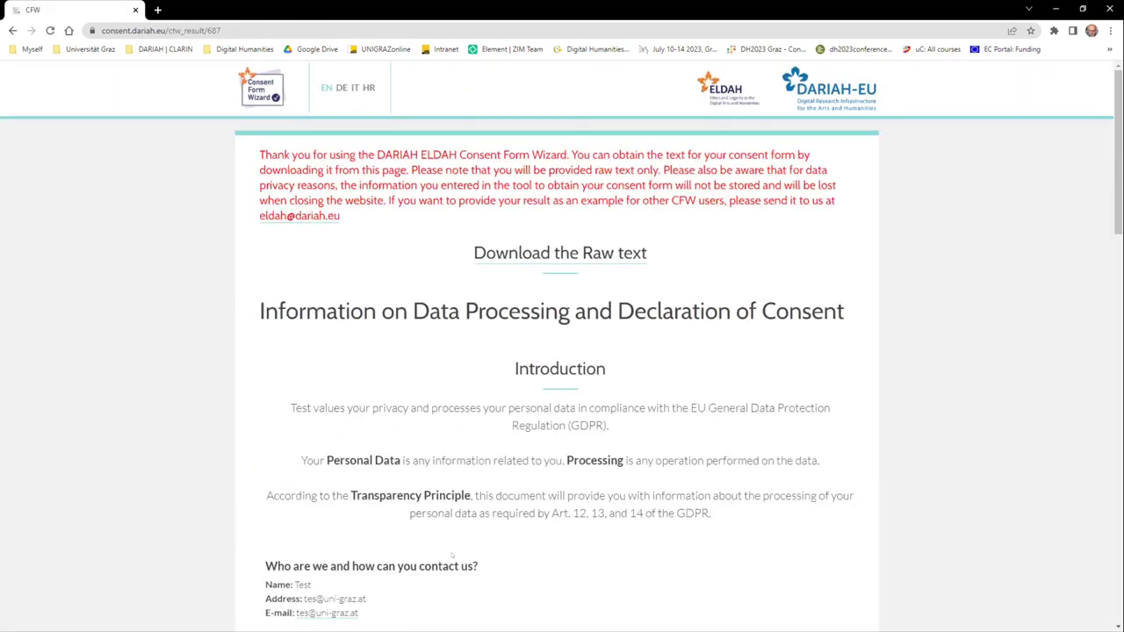
scroll(452, 555, "down", 3)
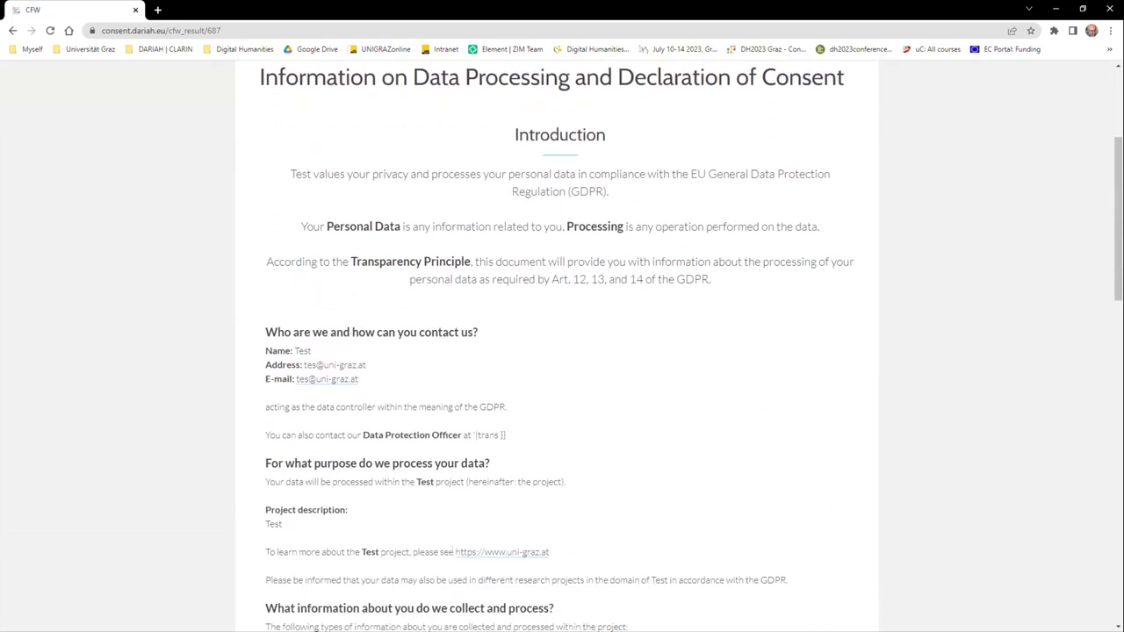
scroll(454, 551, "down", 3)
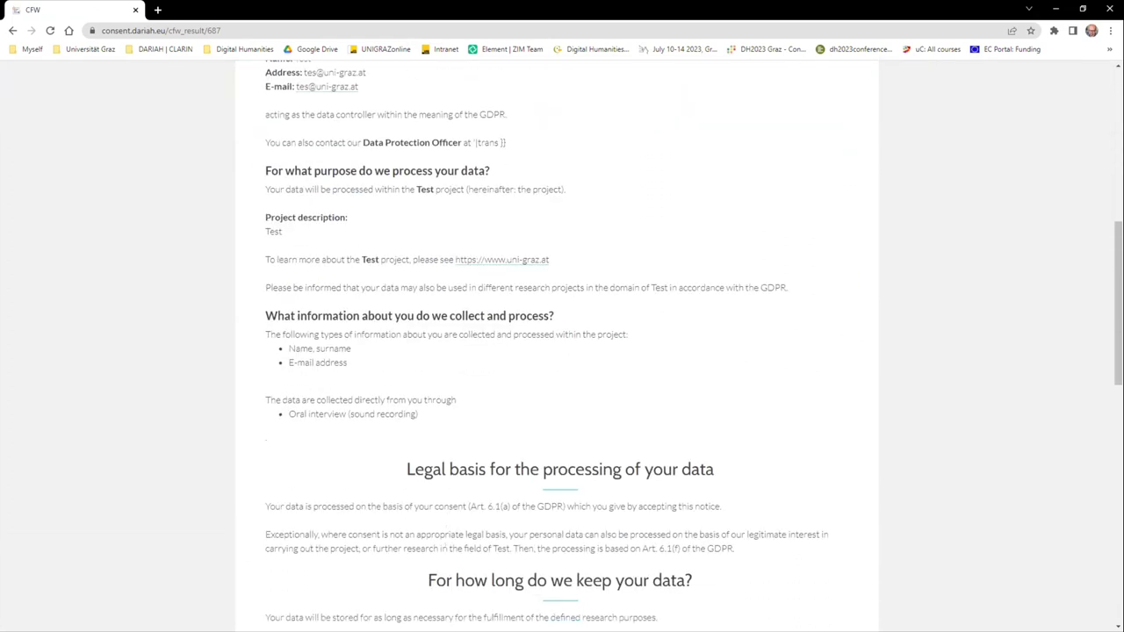
scroll(445, 548, "down", 1)
scroll(441, 539, "down", 1)
scroll(437, 537, "up", 6)
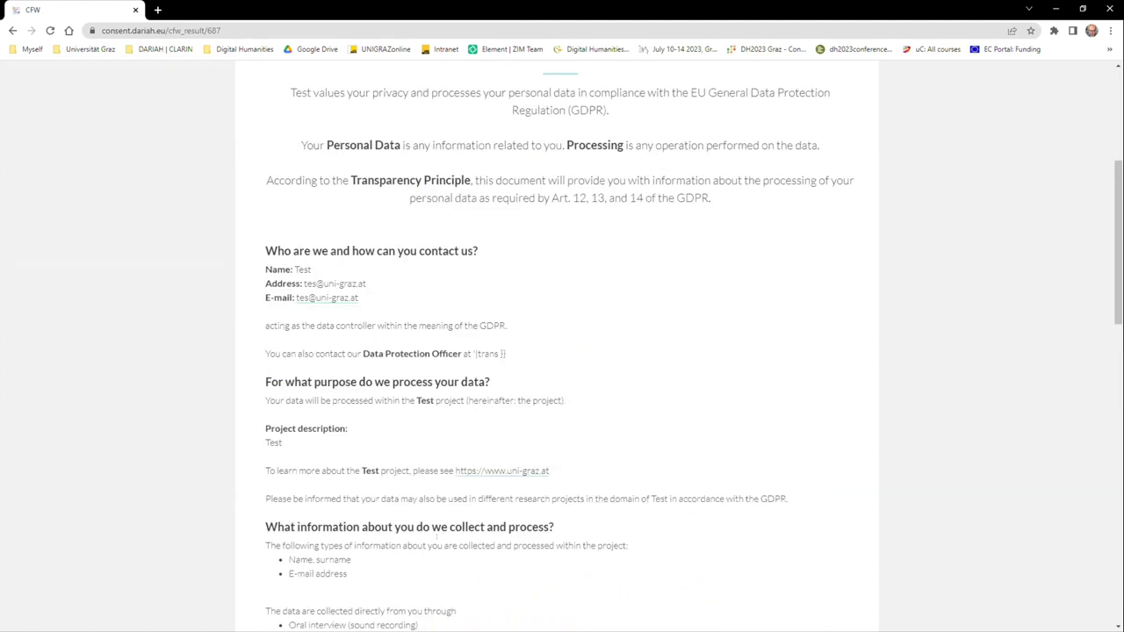
scroll(432, 536, "down", 3)
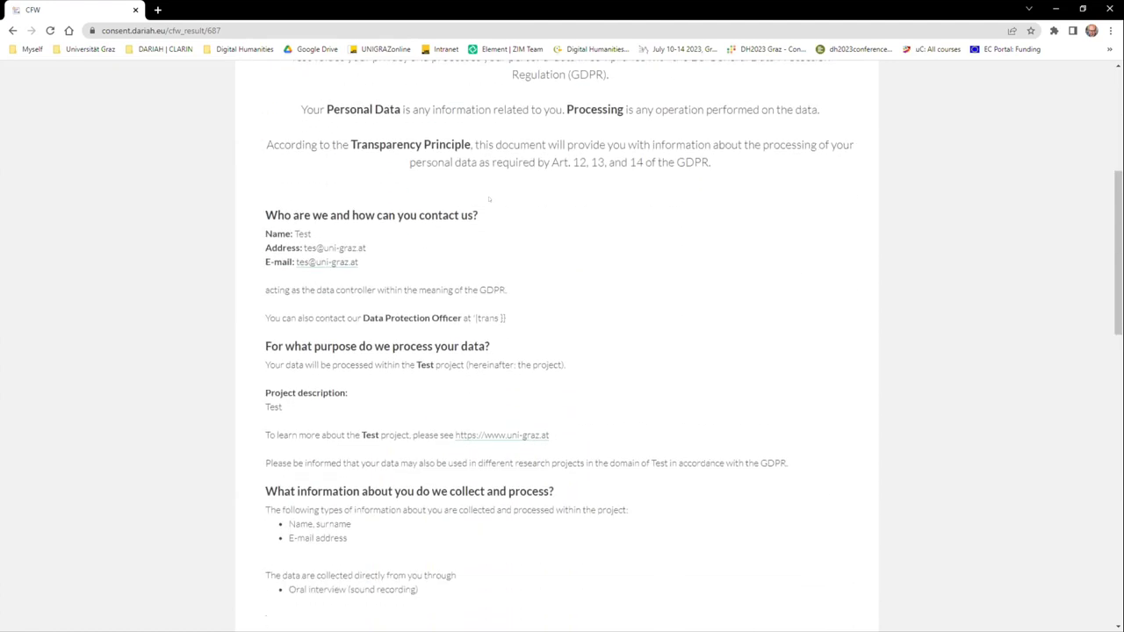